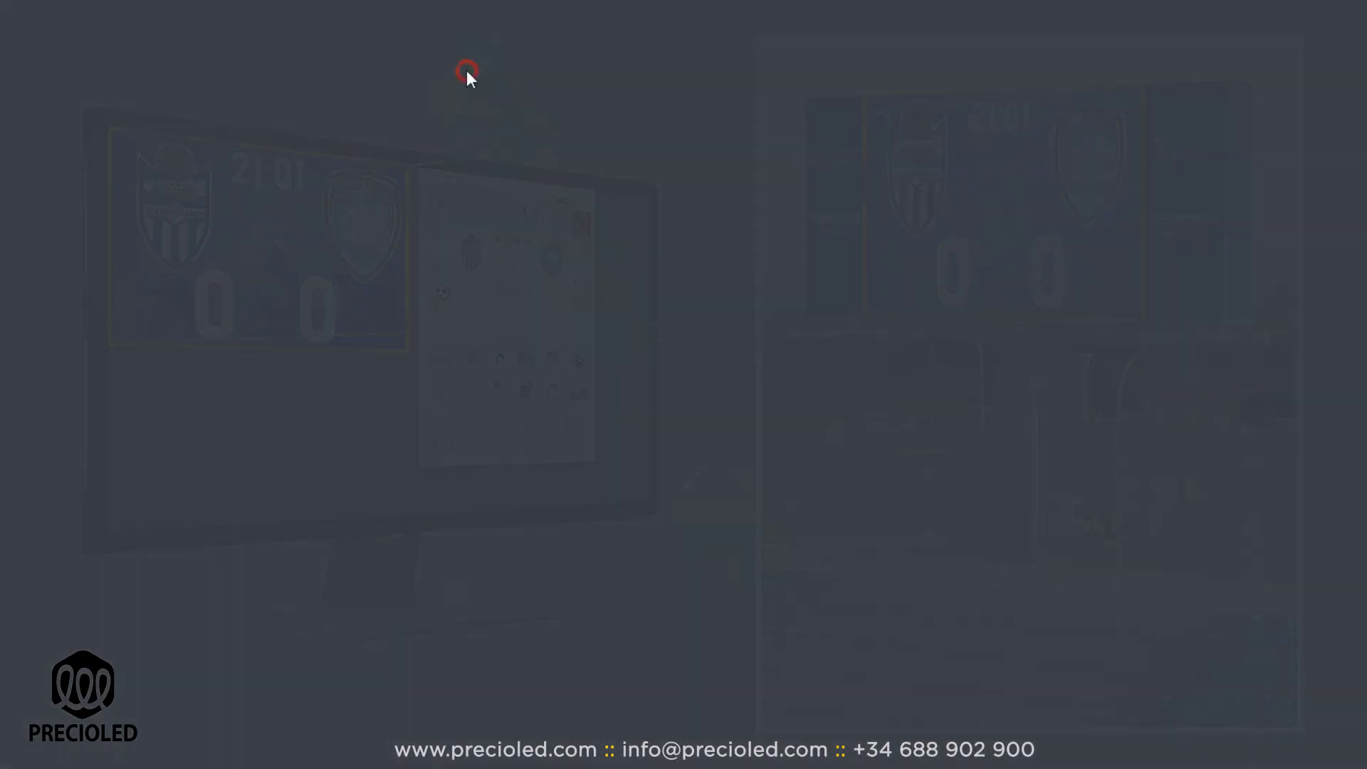
# Step: Check the display settings, keeping scale at 100% and resolution at 3440 × 1440
pyautogui.rightClick(467, 72)
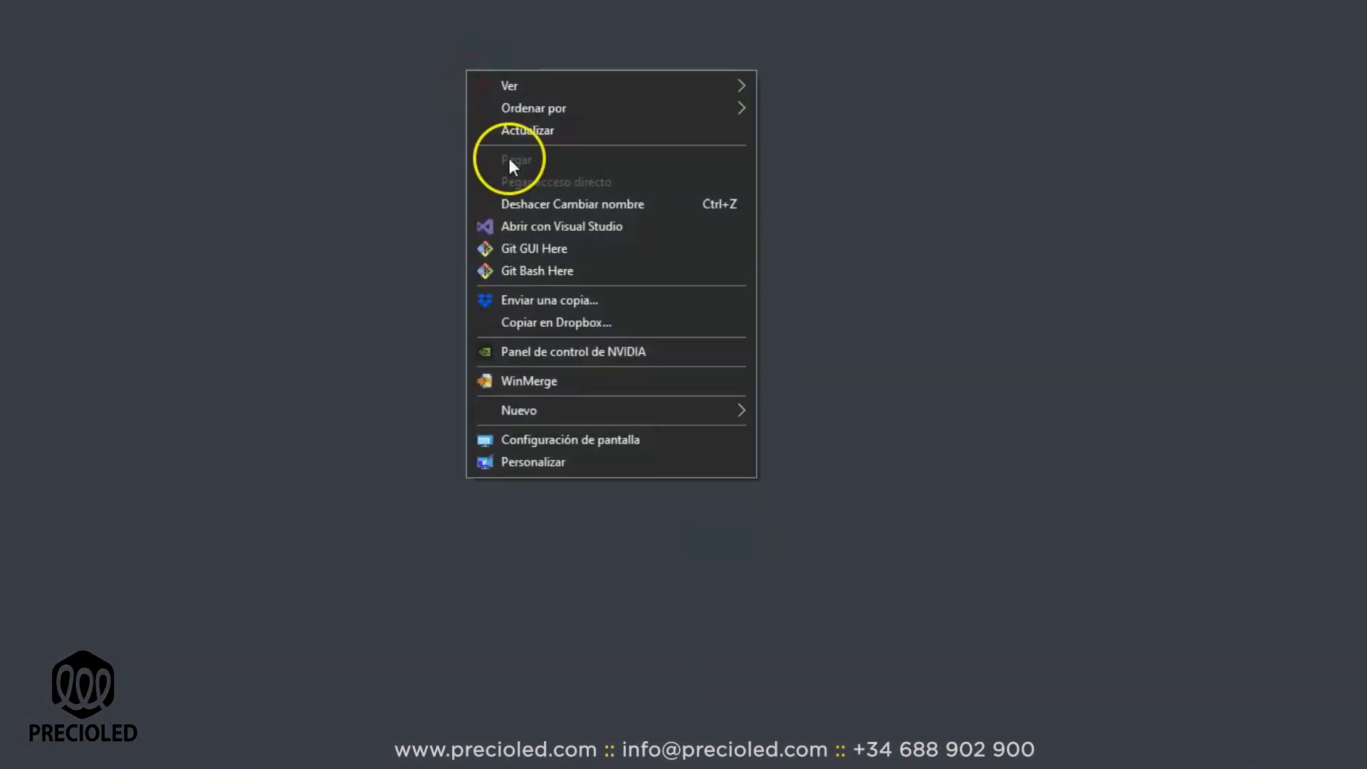
pyautogui.click(594, 438)
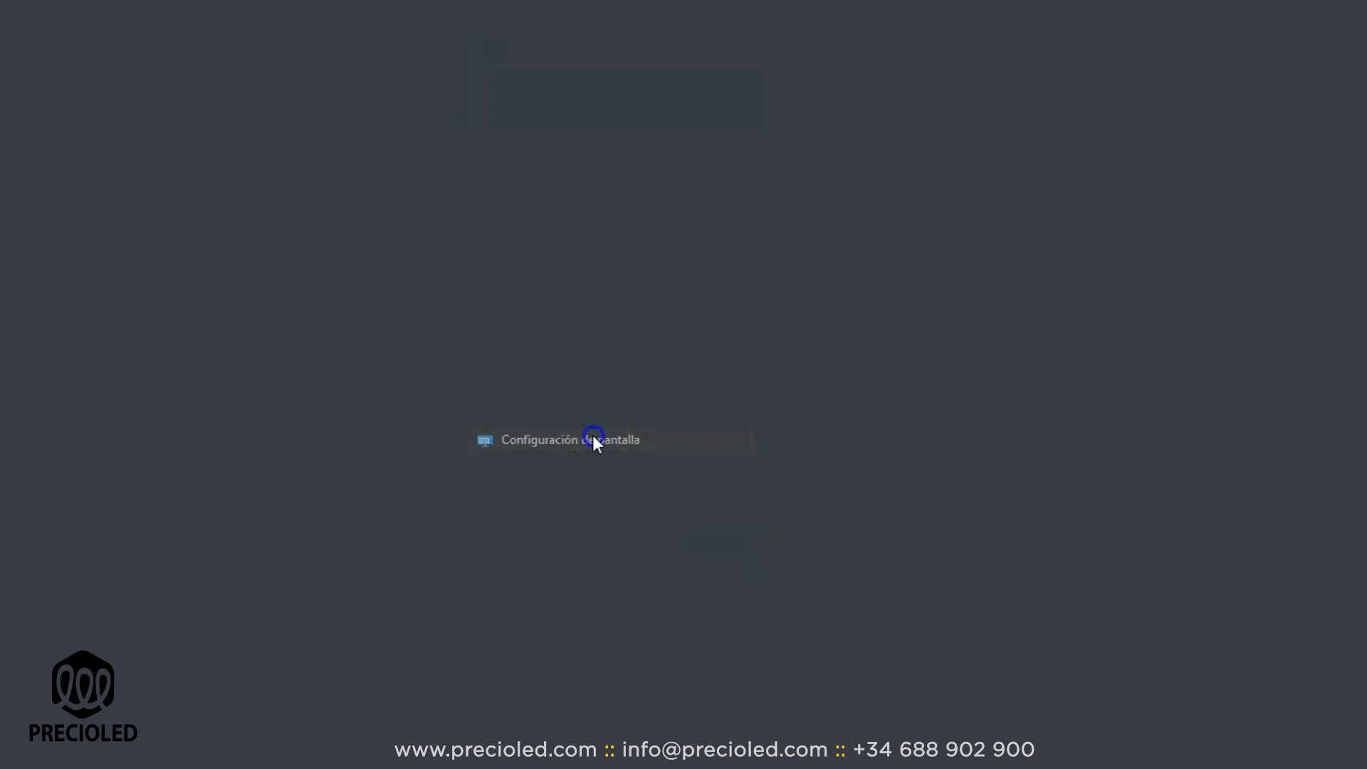
pyautogui.scroll(-4, 542, 498)
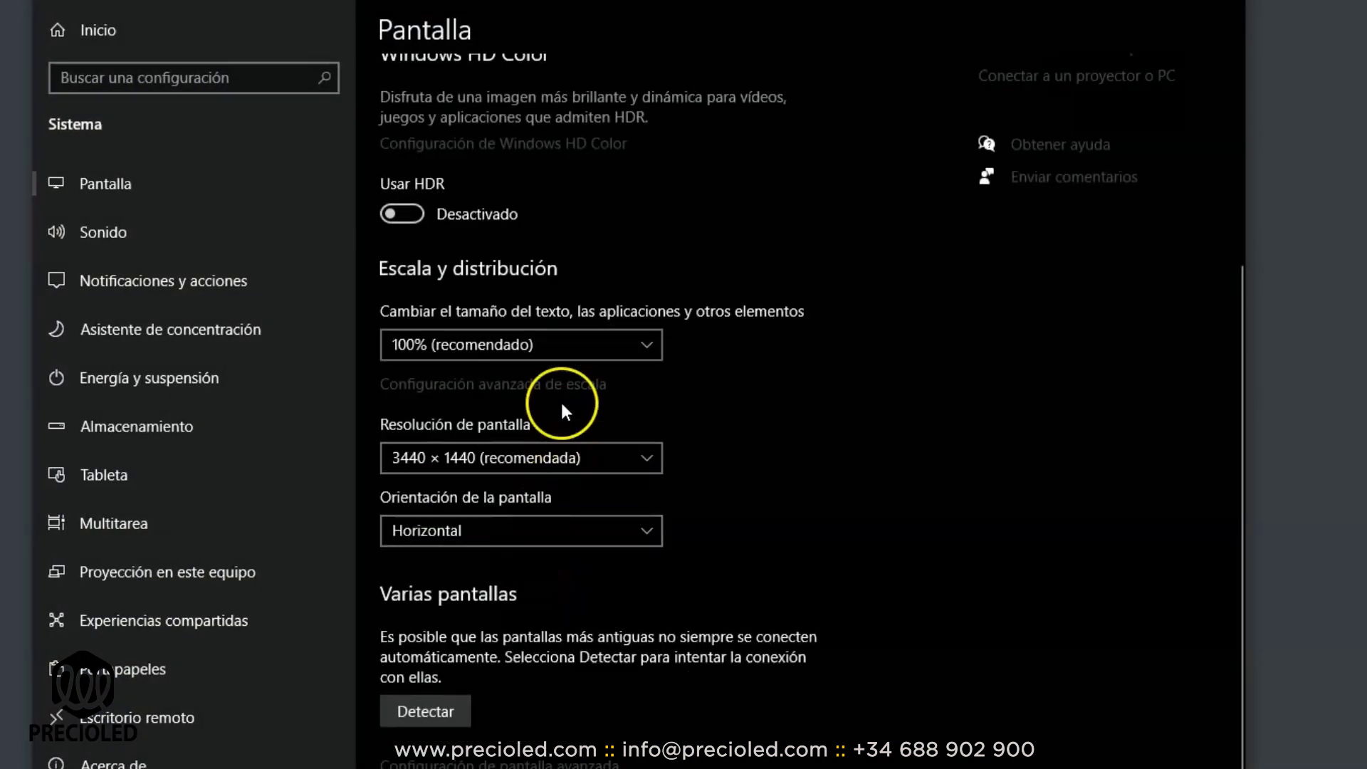
pyautogui.click(569, 346)
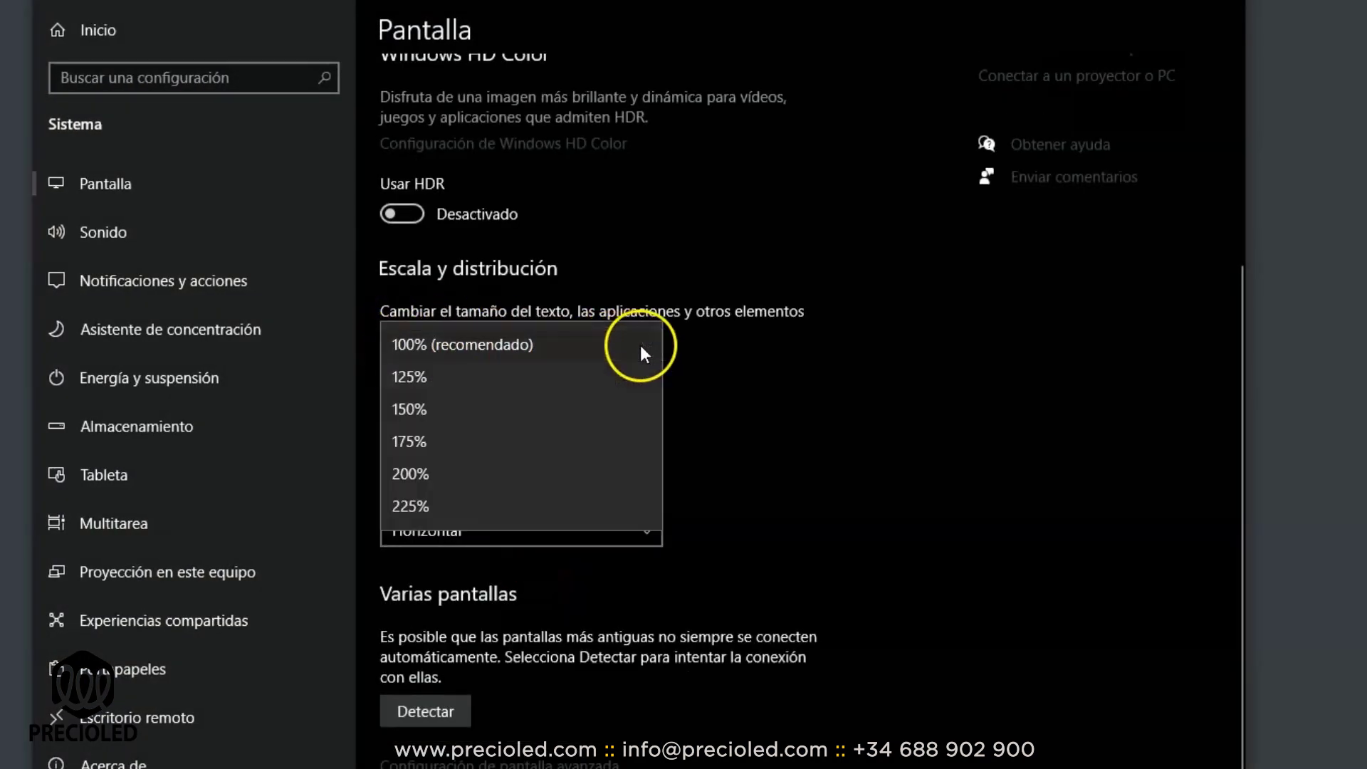
pyautogui.click(465, 347)
pyautogui.click(649, 459)
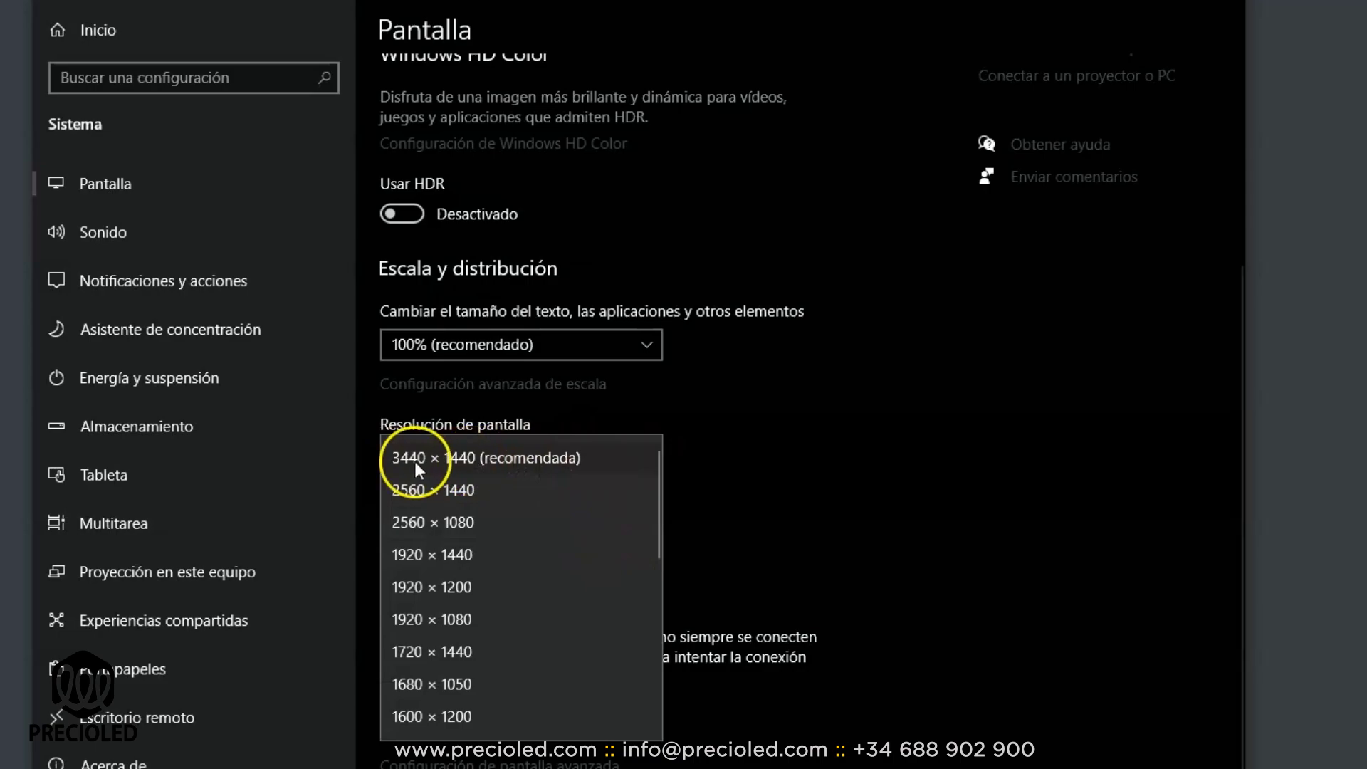
pyautogui.click(454, 463)
pyautogui.click(817, 490)
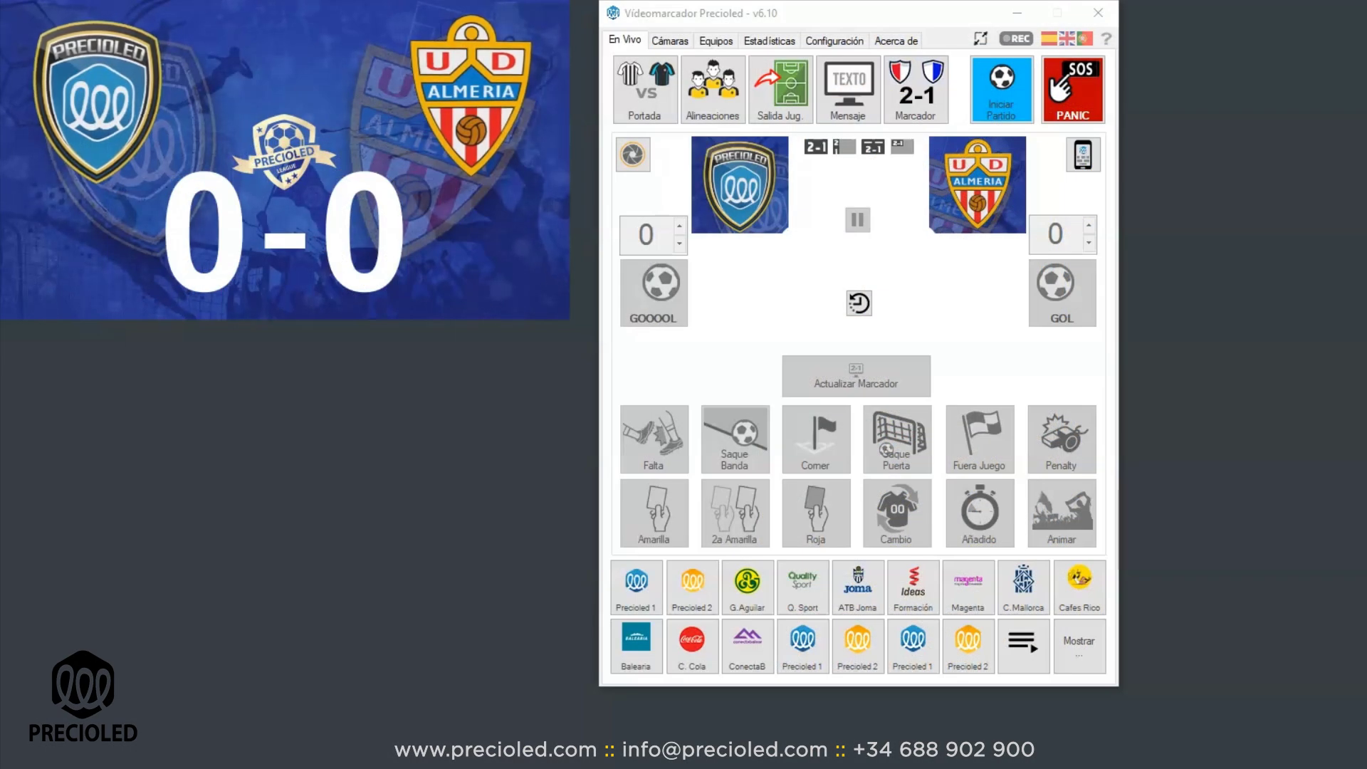
# Step: Load the Fútbol_640x360_Nombres_Equipo.pvm configuration and return to the En Vivo scoreboard
pyautogui.click(835, 41)
pyautogui.click(989, 658)
pyautogui.click(836, 203)
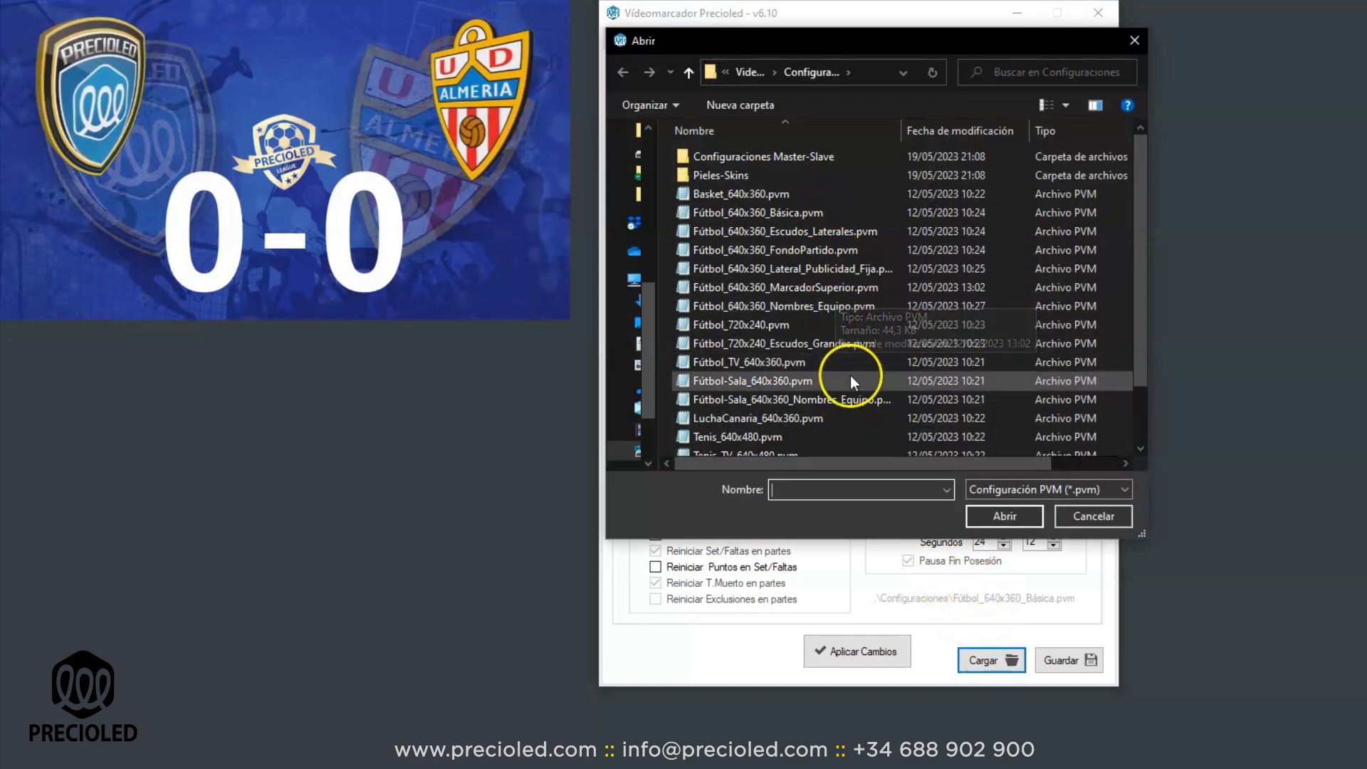
pyautogui.click(850, 311)
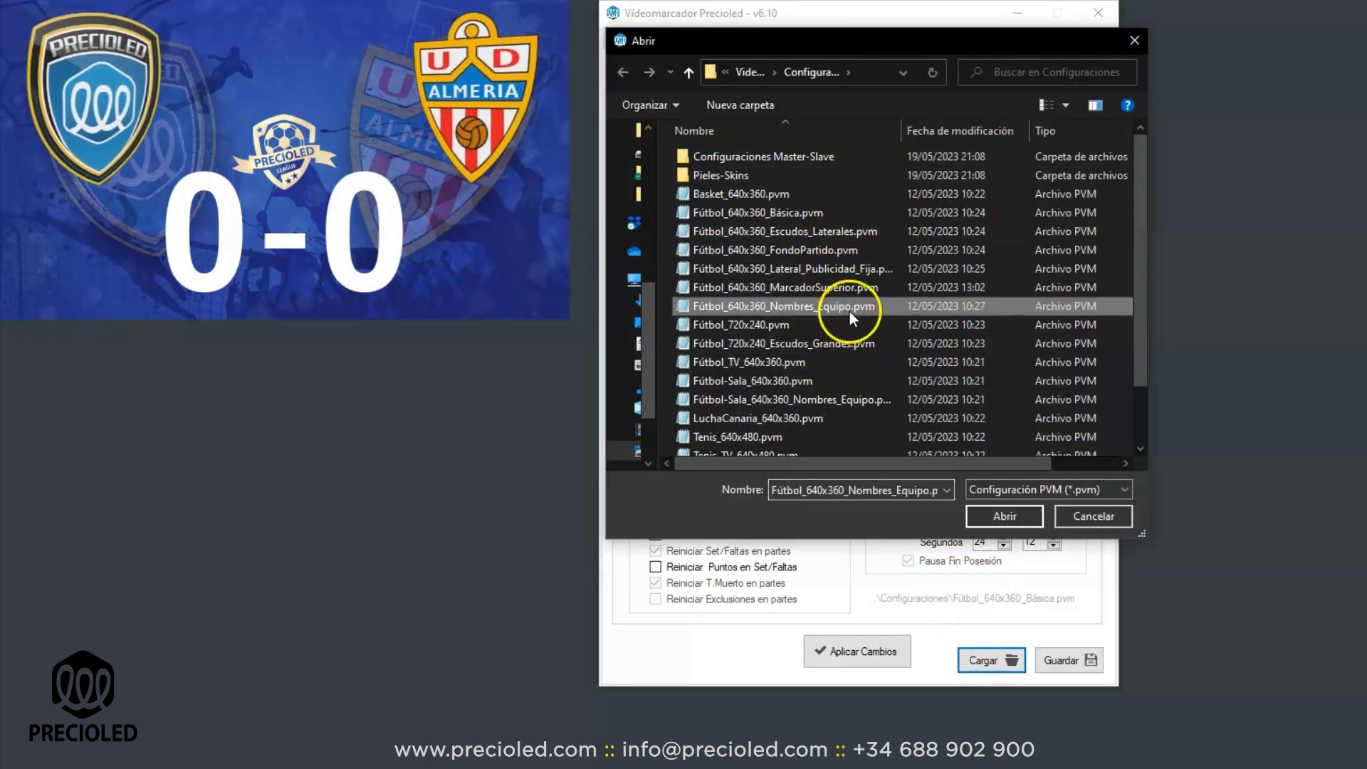
pyautogui.click(998, 516)
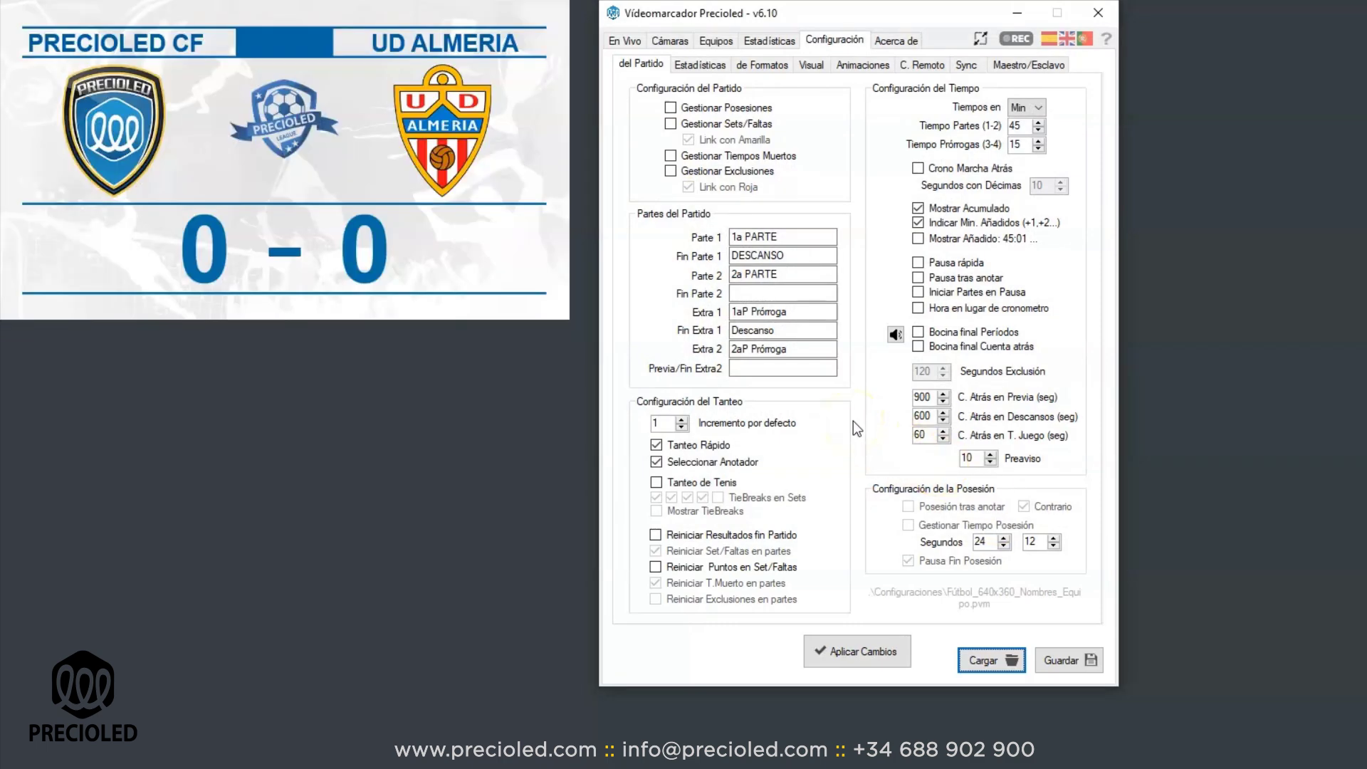
pyautogui.click(619, 42)
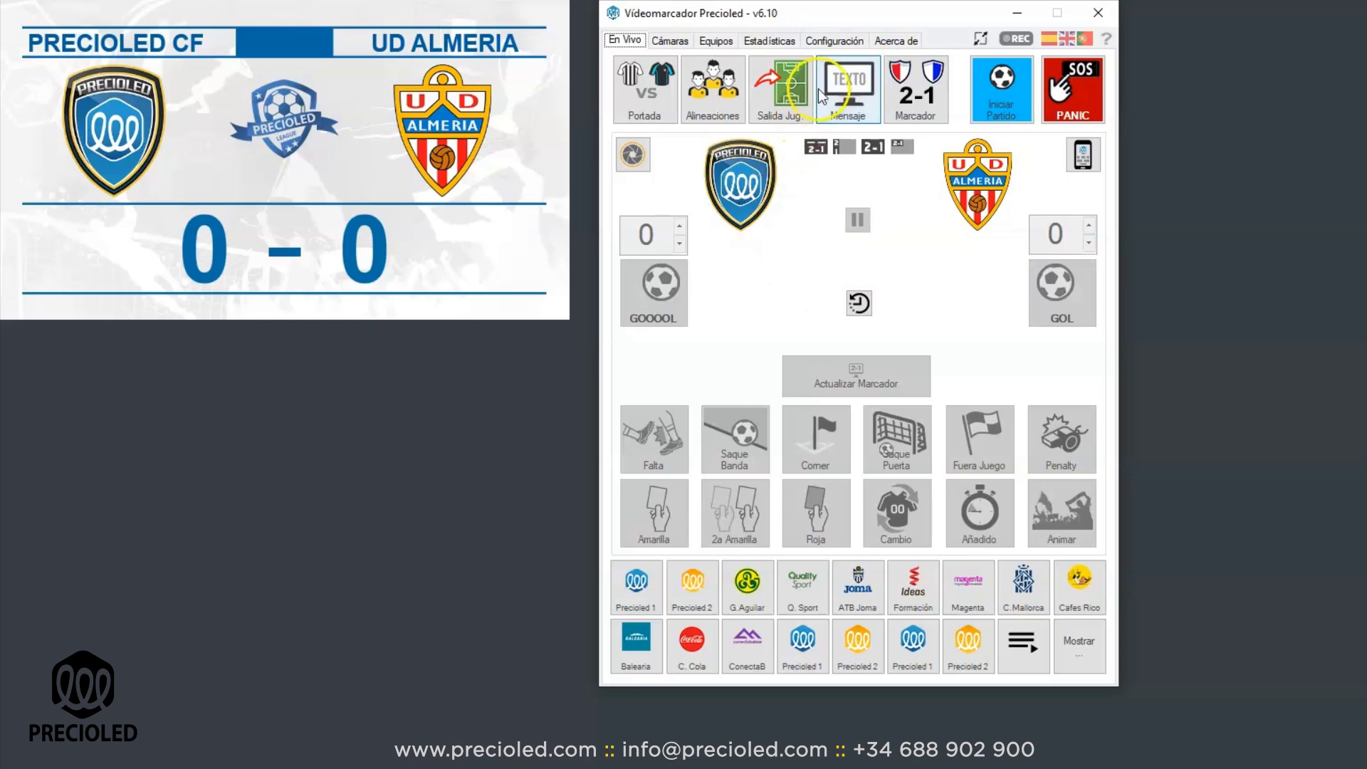
# Step: Use the Asistente Redimensionar wizard to transform the display to 768 × 480 and confirm
pyautogui.click(830, 44)
pyautogui.click(759, 64)
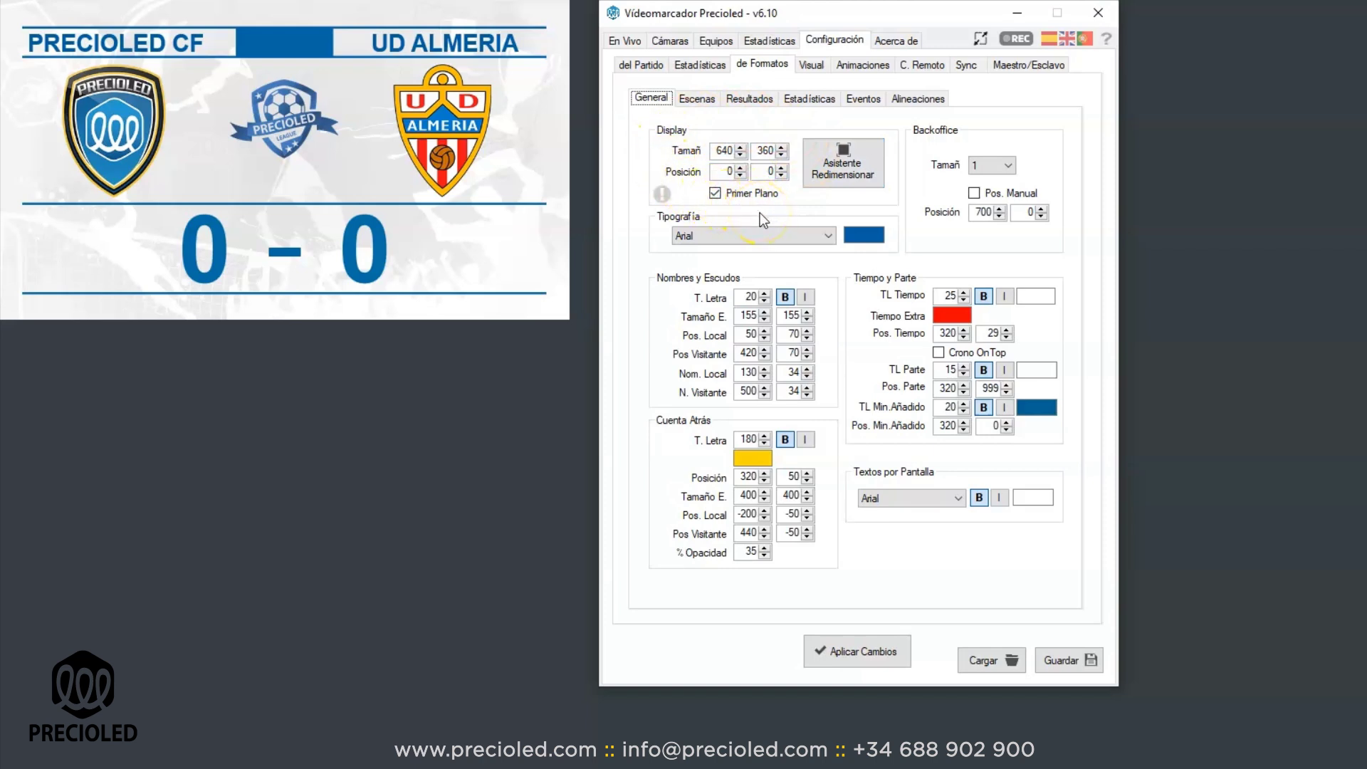
pyautogui.click(833, 158)
pyautogui.write('768')
pyautogui.write('480')
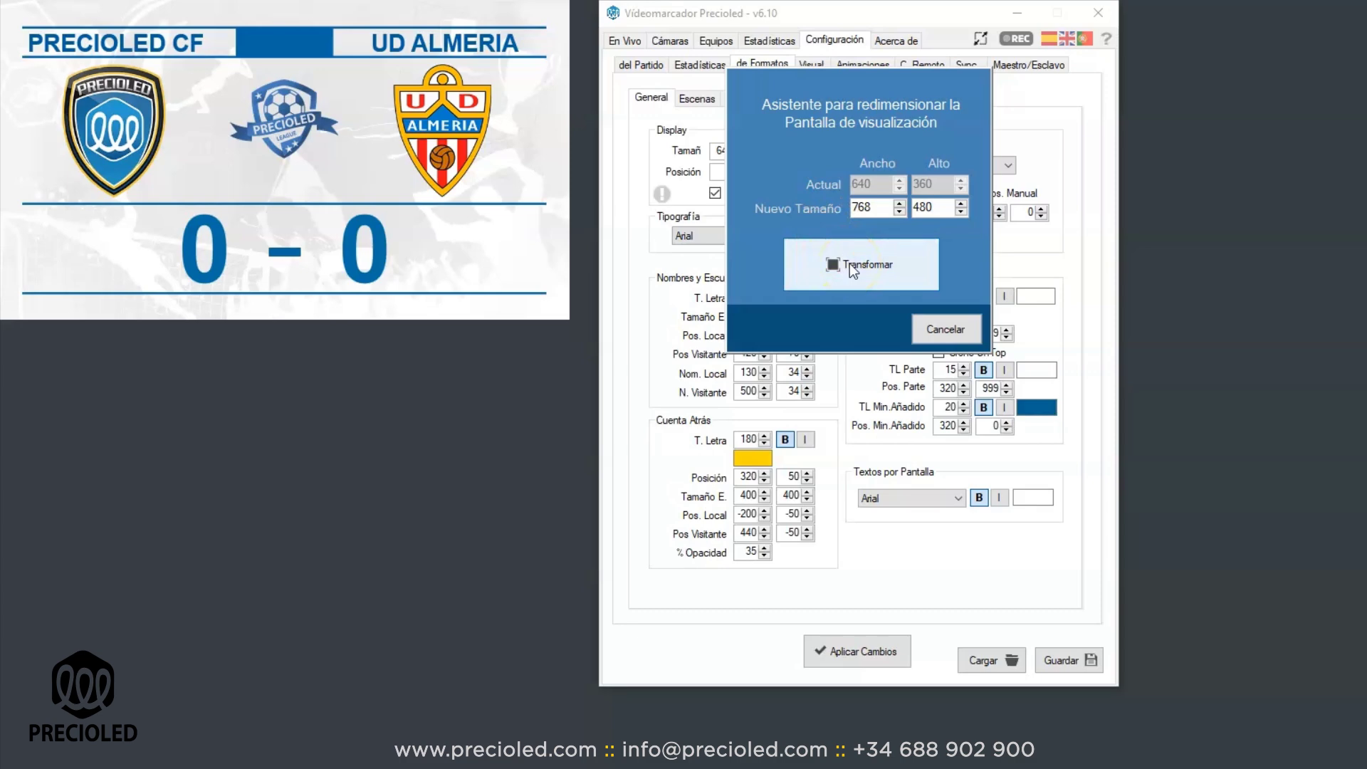
pyautogui.click(850, 264)
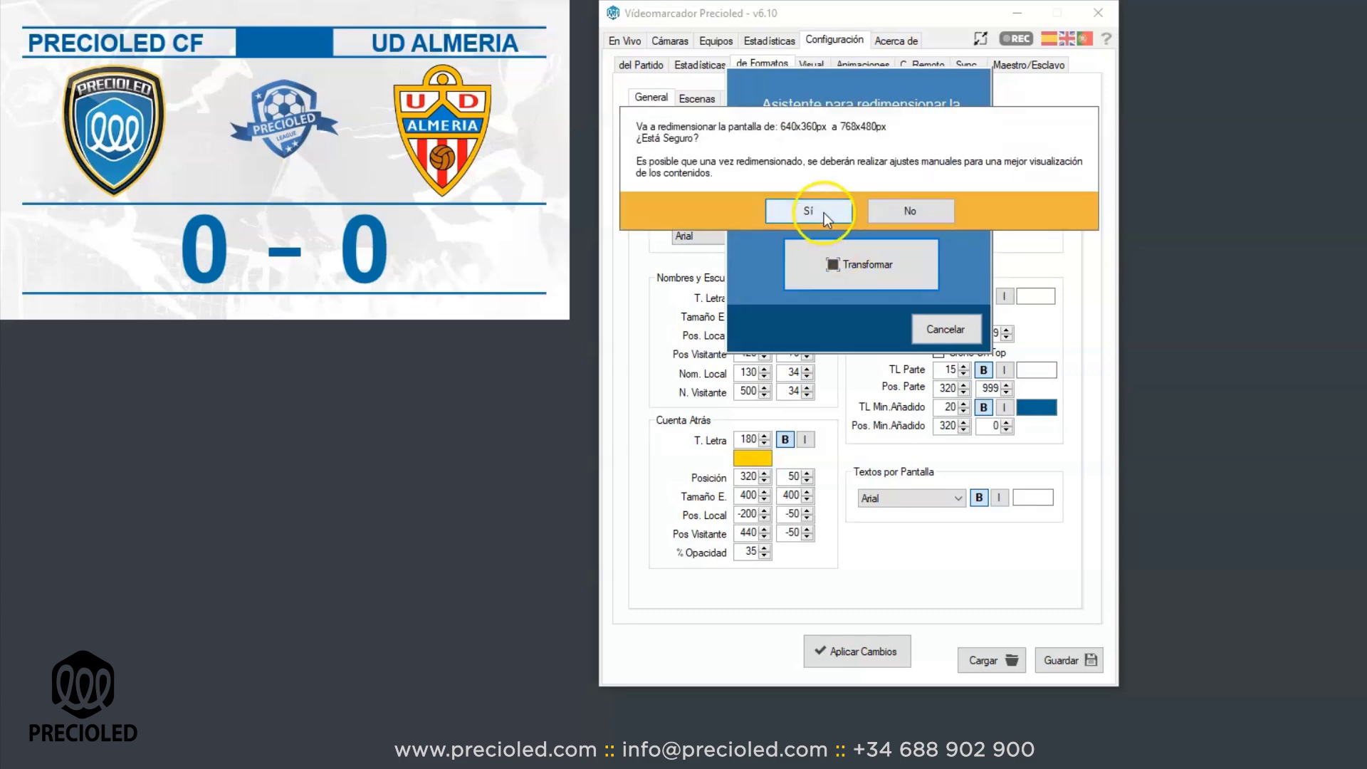
pyautogui.click(824, 213)
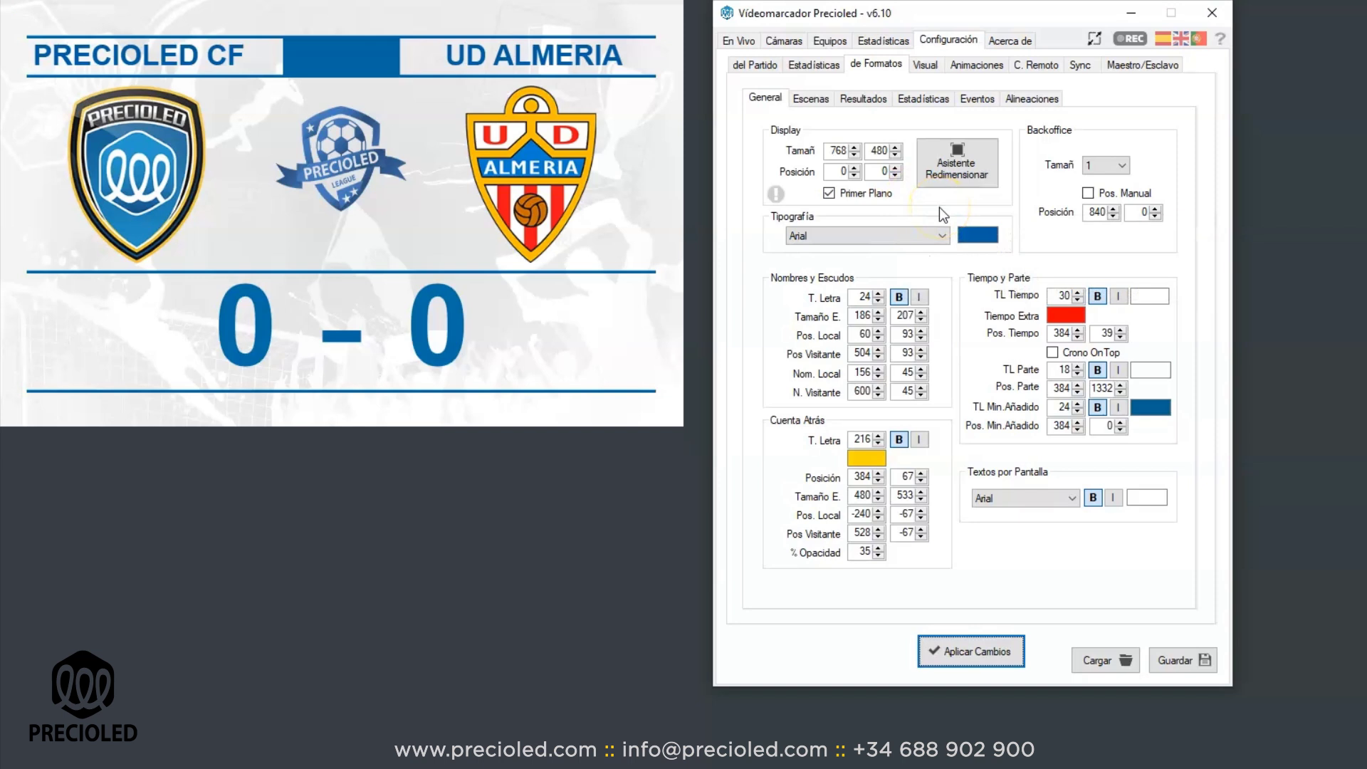
pyautogui.click(854, 174)
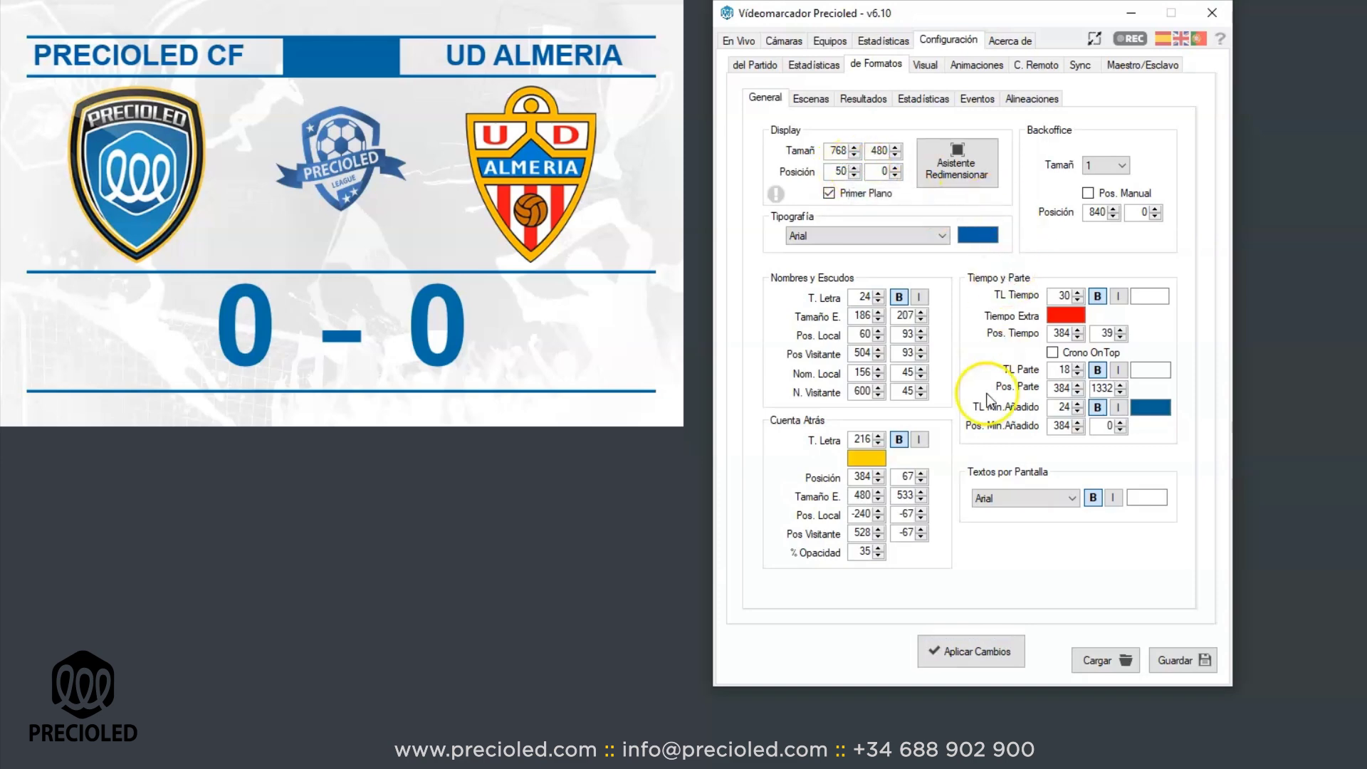
pyautogui.click(997, 653)
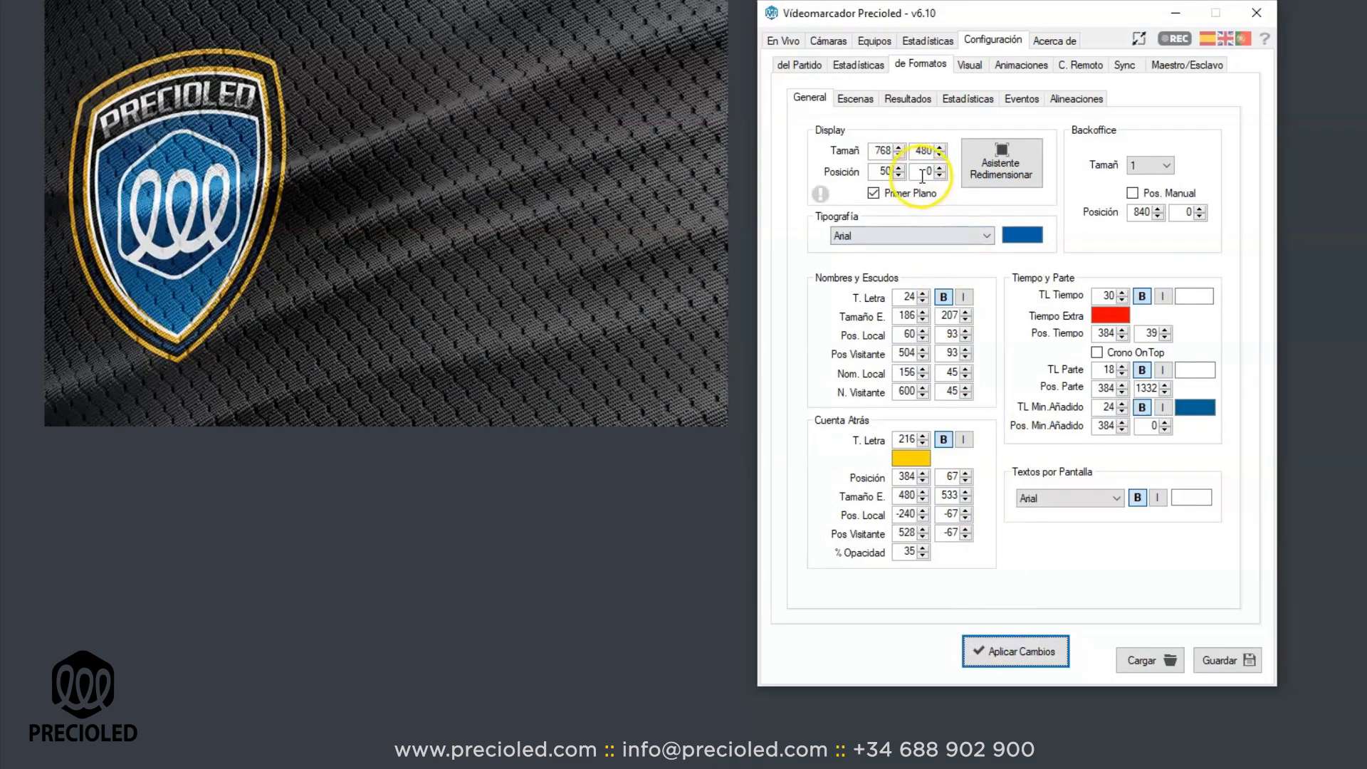
pyautogui.click(924, 178)
pyautogui.write('5')
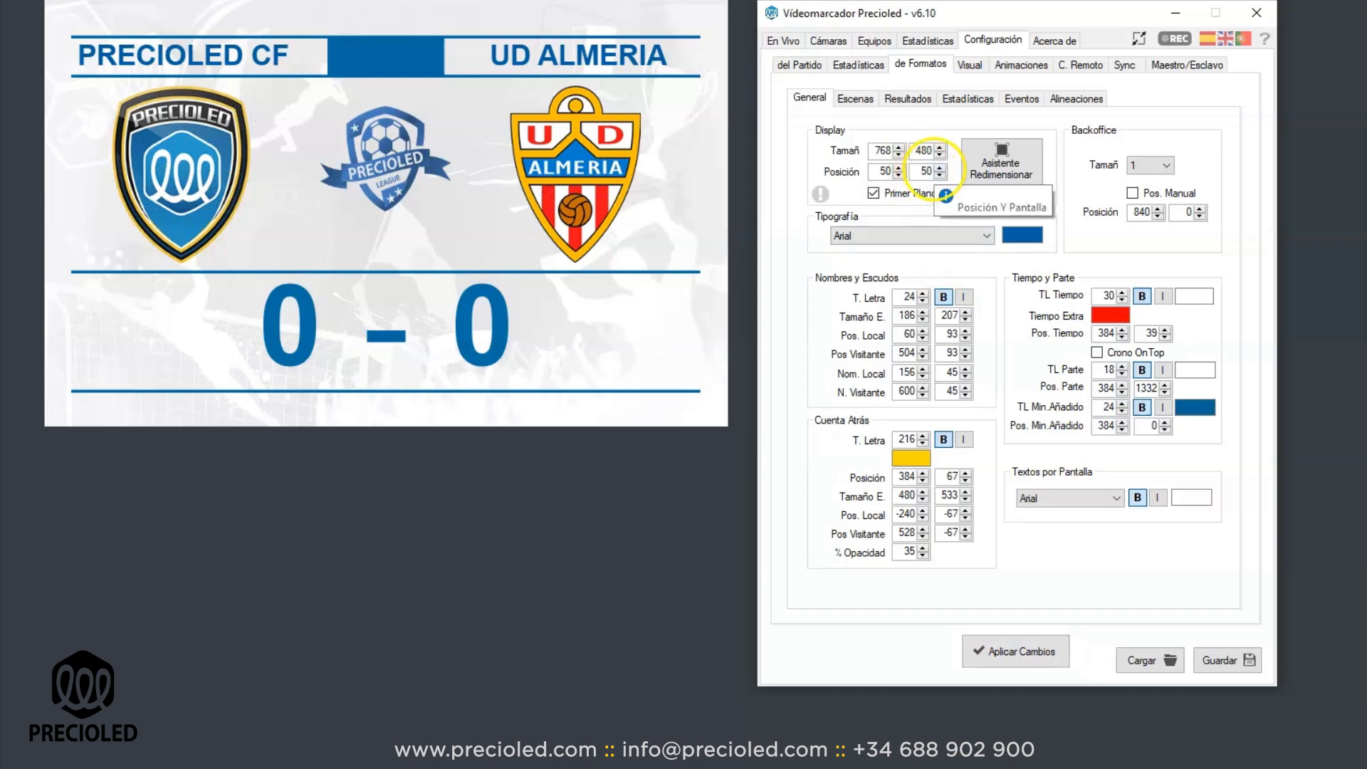
pyautogui.click(1012, 649)
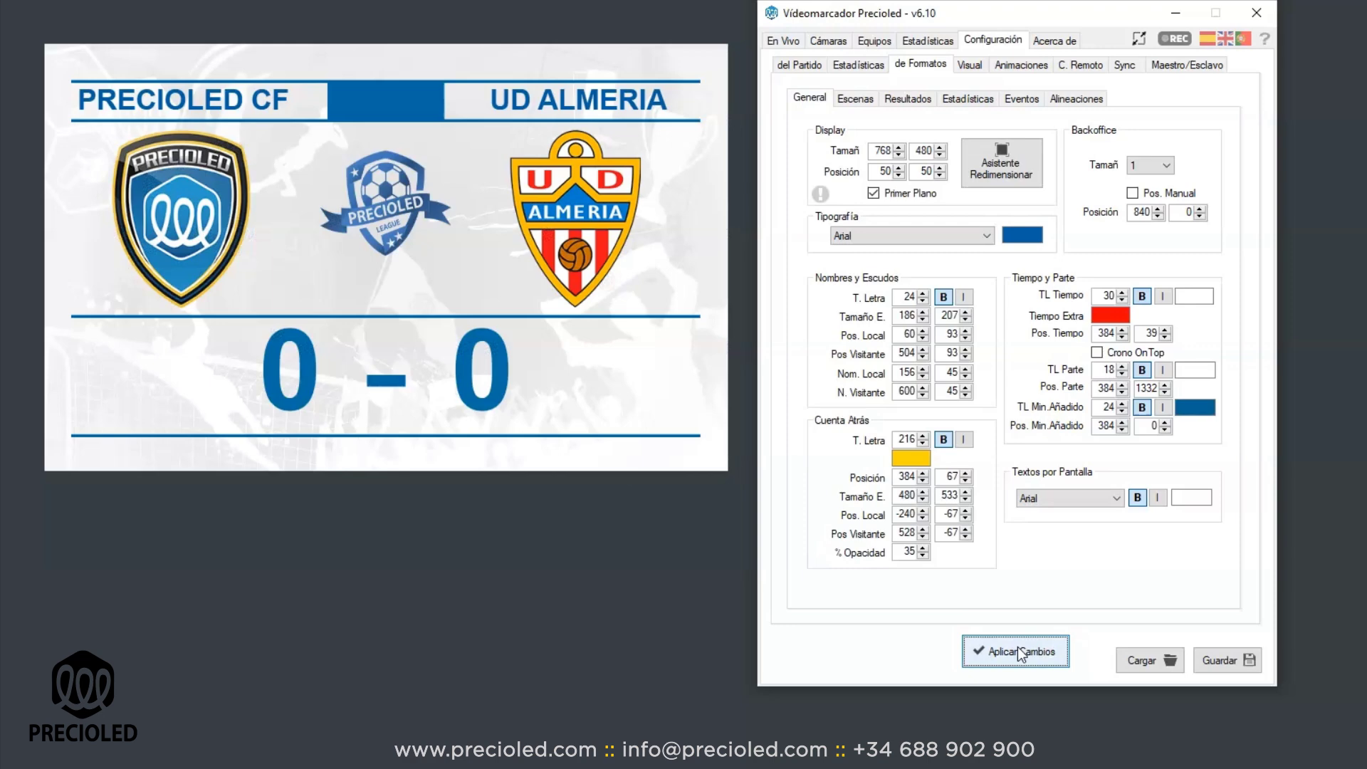
pyautogui.click(892, 173)
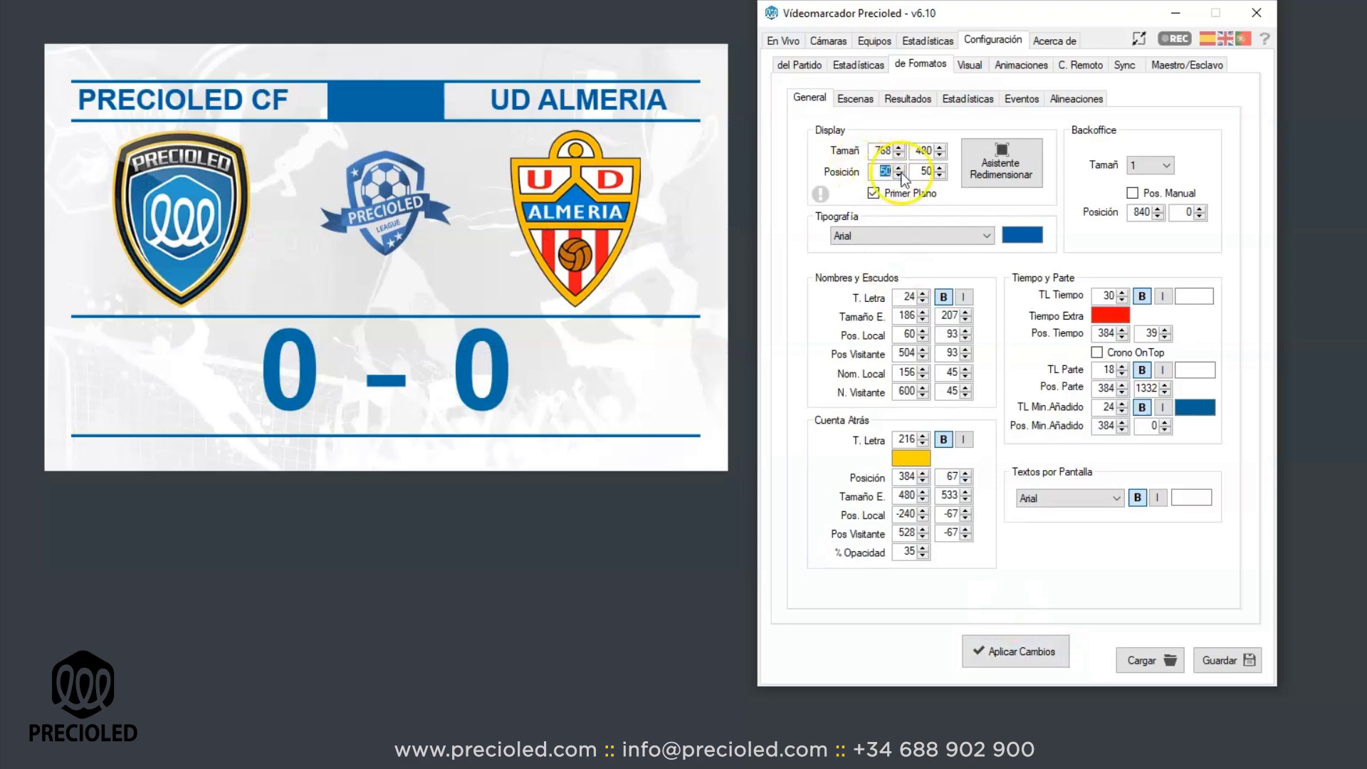
pyautogui.write('0')
pyautogui.click(1004, 649)
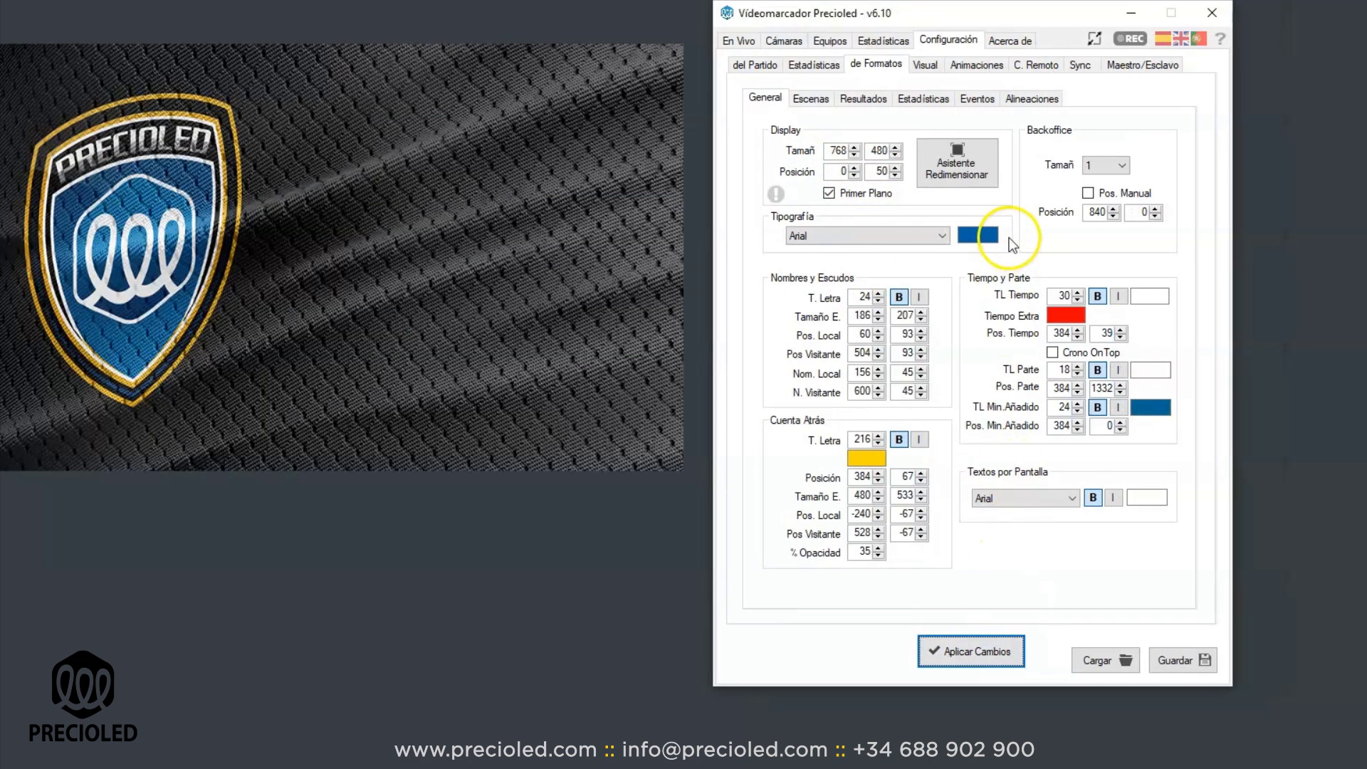
pyautogui.moveTo(879, 173); pyautogui.dragTo(897, 180)
pyautogui.write('0')
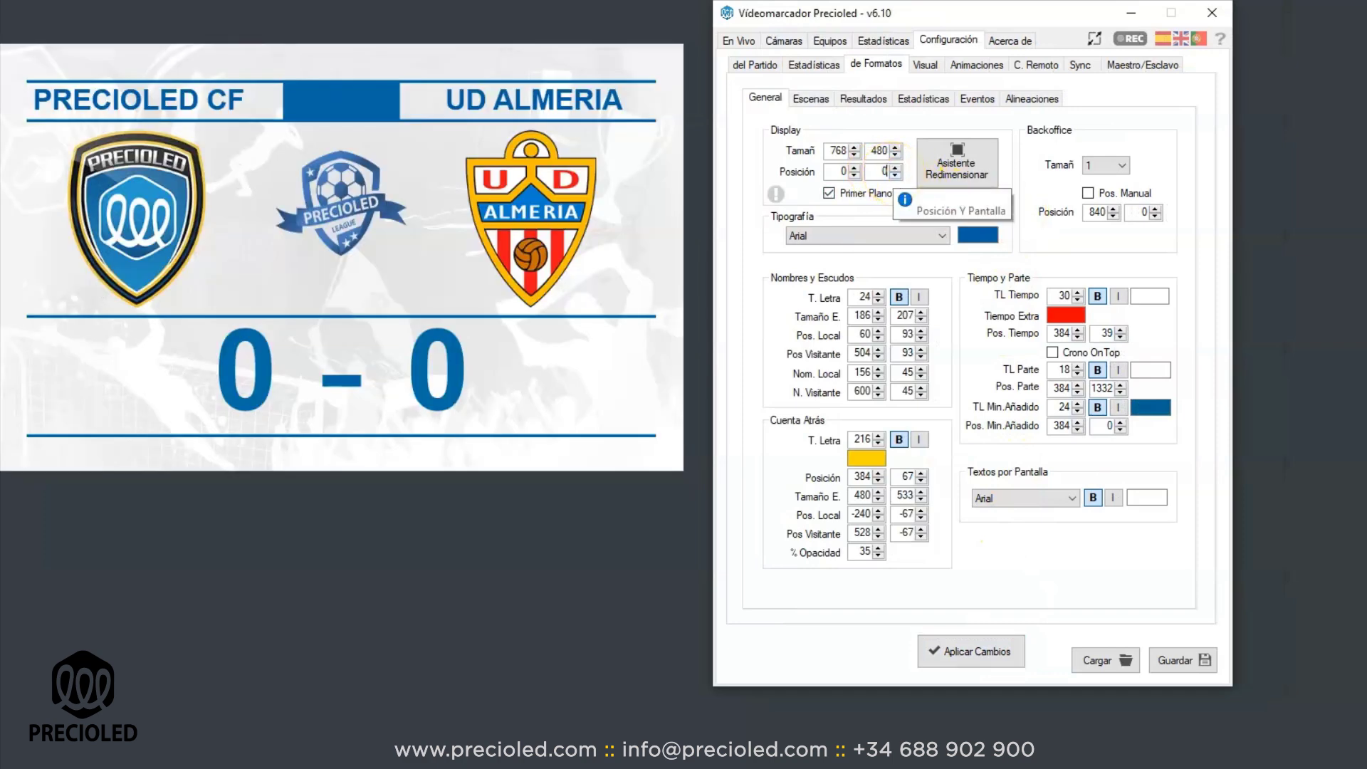
pyautogui.click(984, 651)
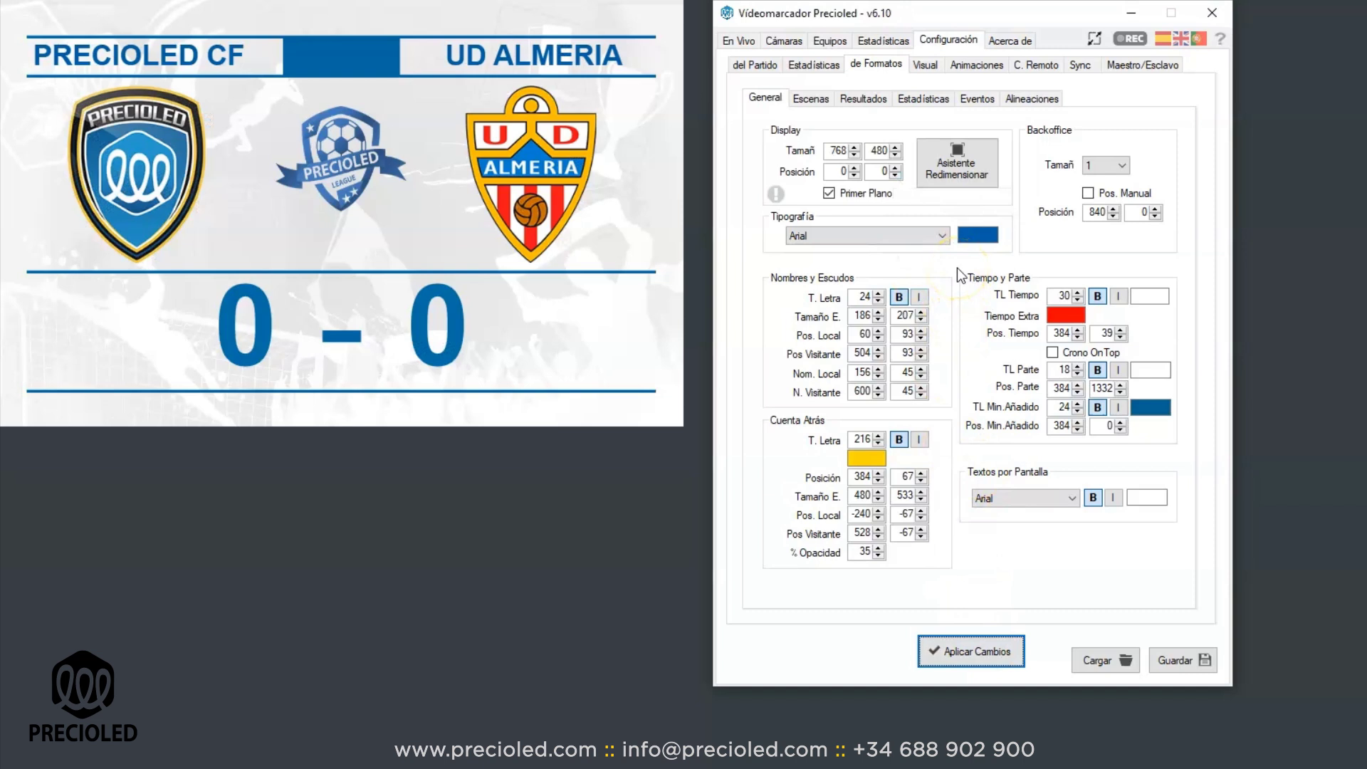
# Step: Enable Pos. Manual, apply backoffice position 900, 50, and drag the window beside the scoreboard
pyautogui.moveTo(842, 171)
pyautogui.click(1089, 193)
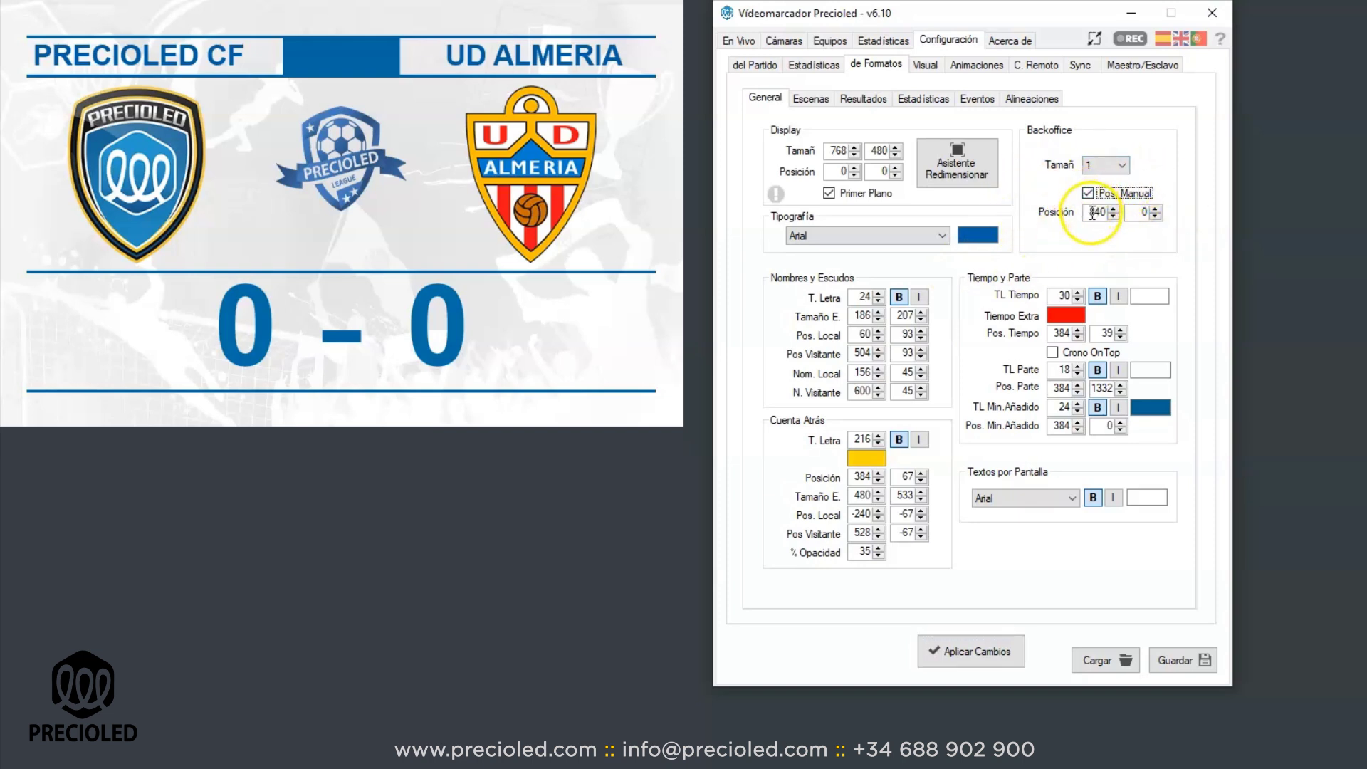
pyautogui.doubleClick(1092, 212)
pyautogui.write('900')
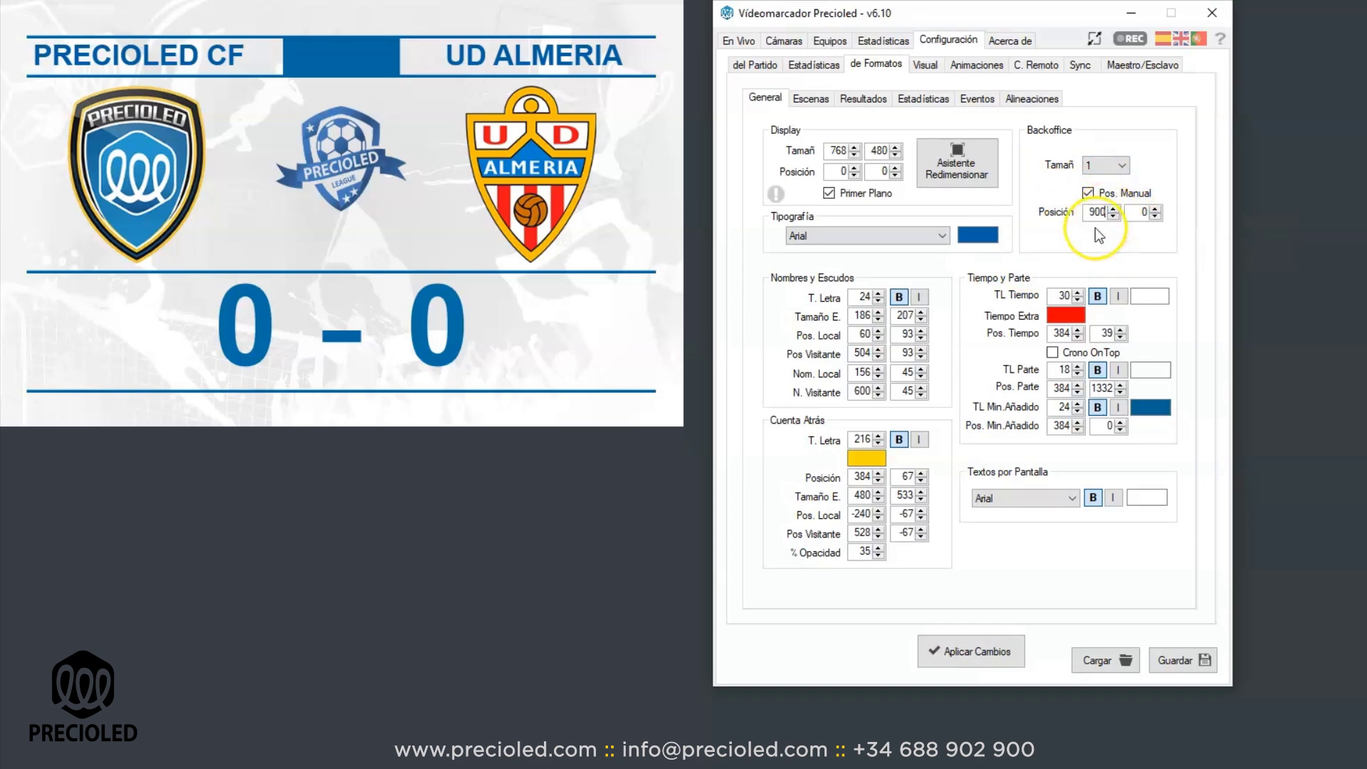
pyautogui.click(978, 650)
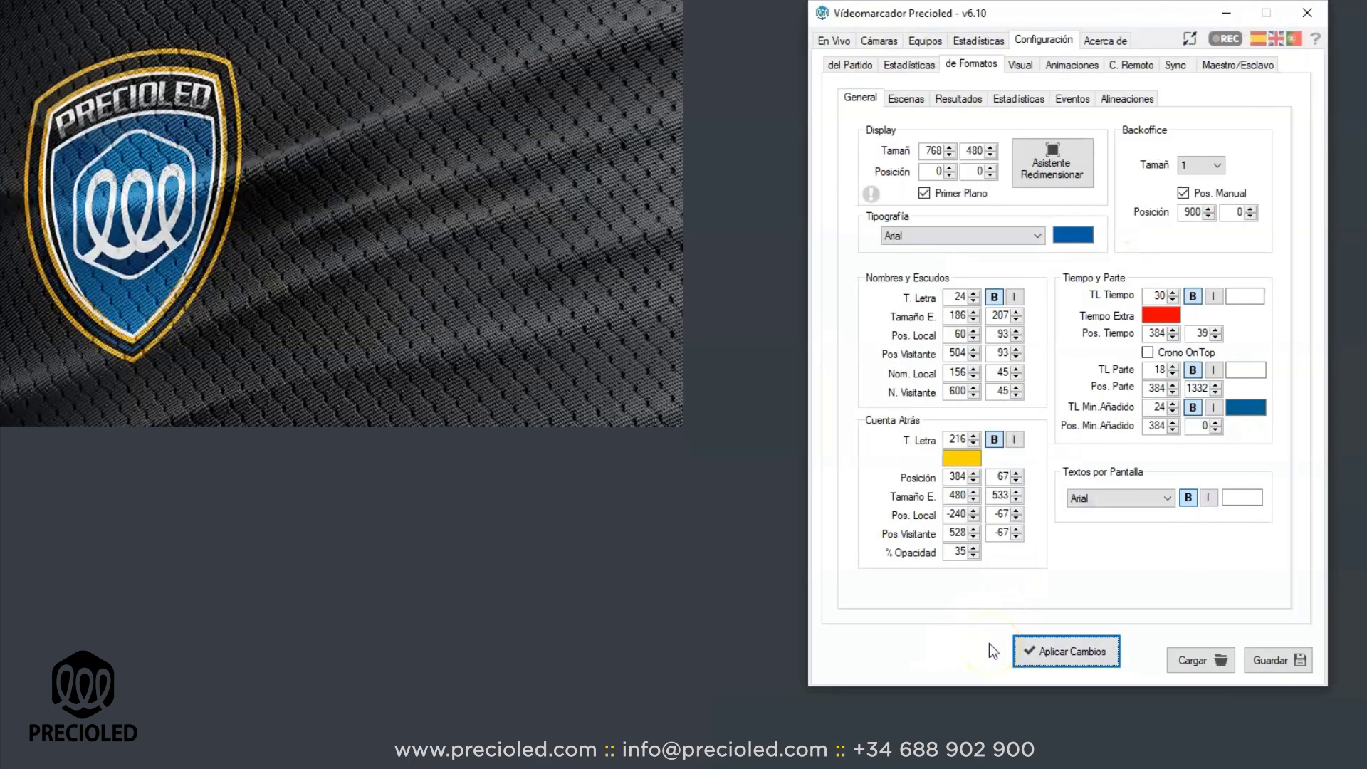
pyautogui.doubleClick(1243, 213)
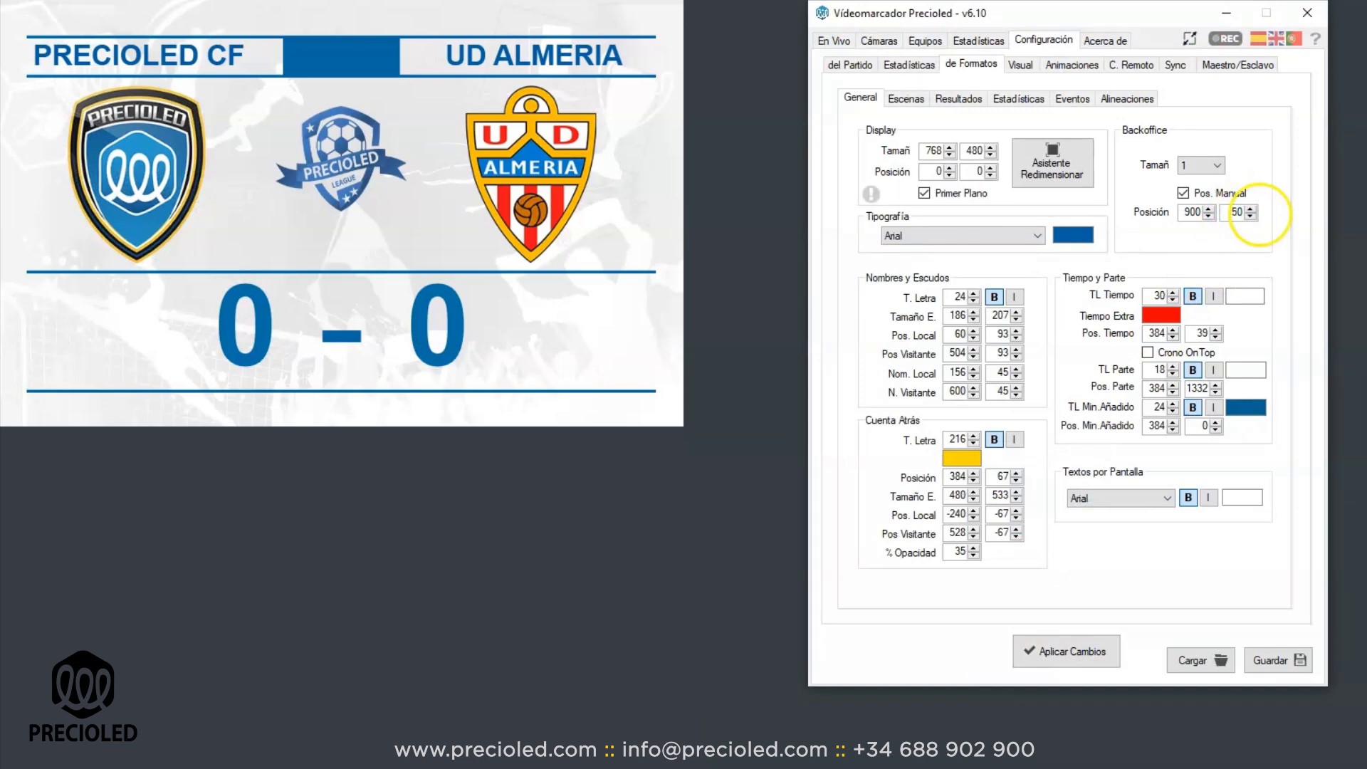
pyautogui.click(1084, 650)
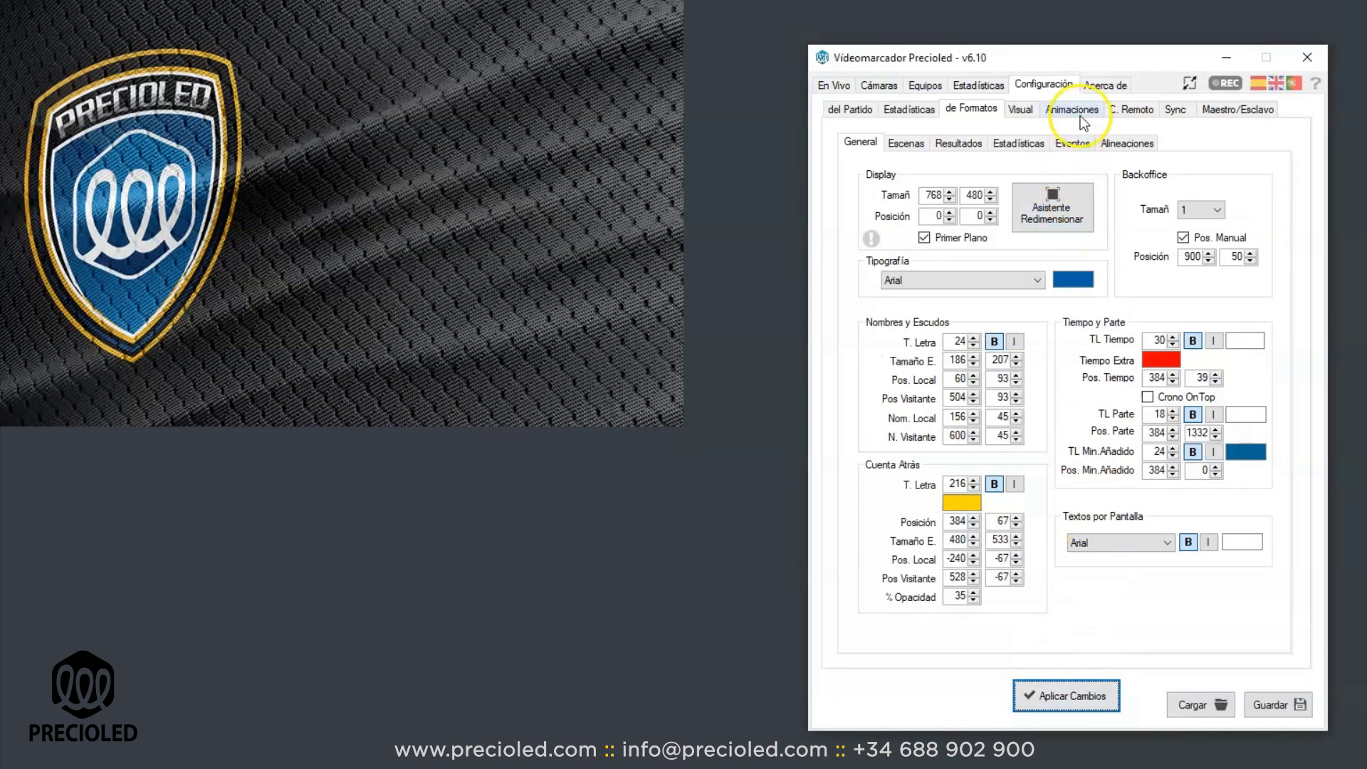
pyautogui.moveTo(1114, 58); pyautogui.dragTo(1013, 44)
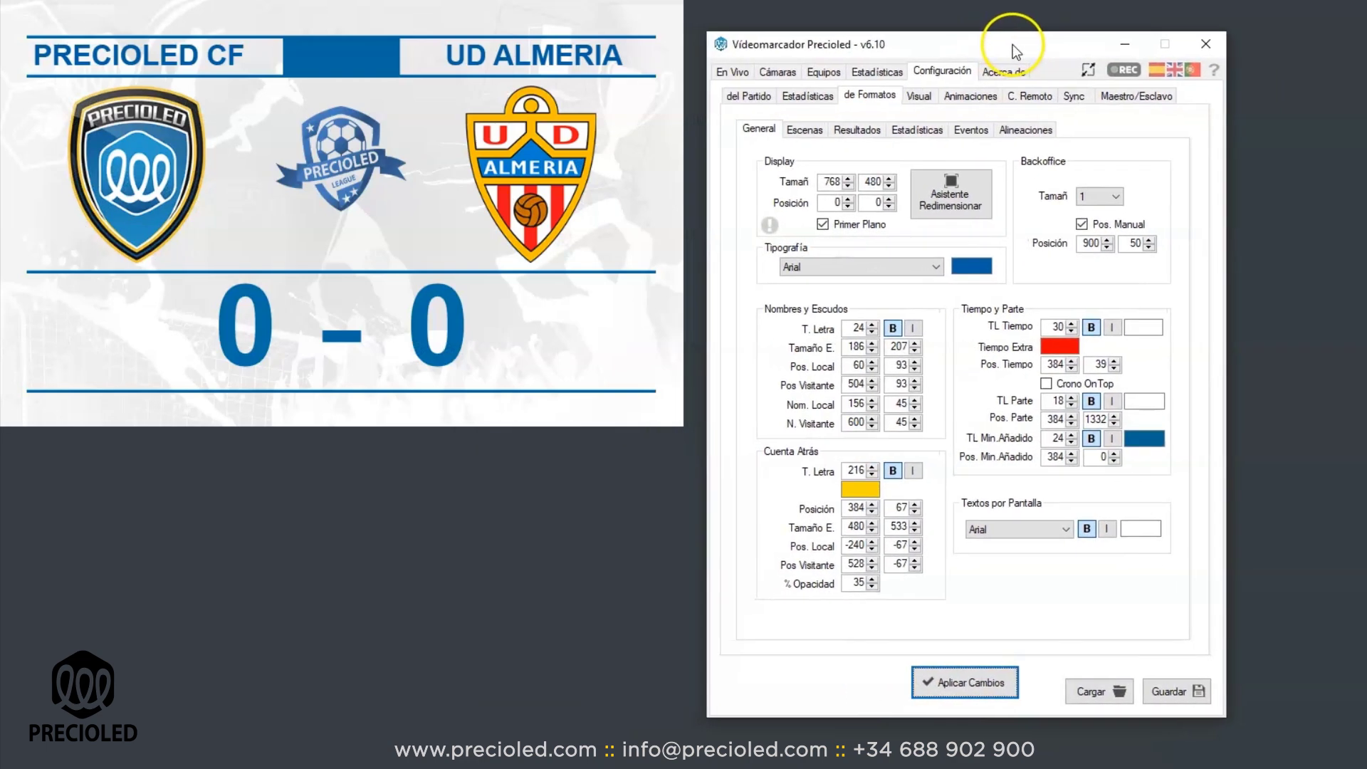